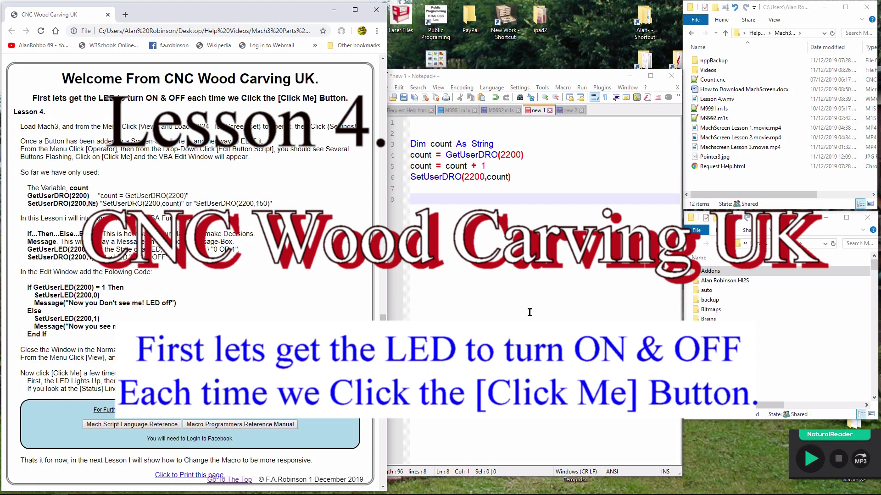
- Reset Mach3 and load the 1024_TestScreen.set screen set via View > Load Screens
{"action": "left_click", "coordinate": [399, 489]}
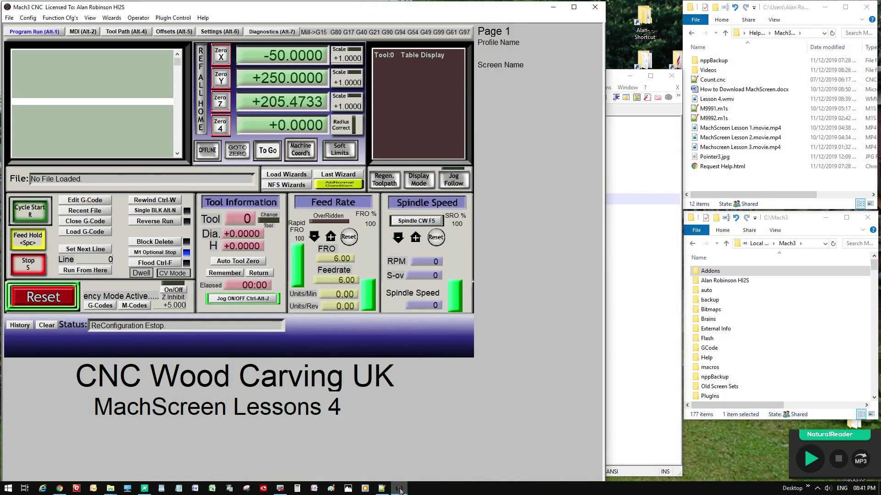
{"action": "left_click", "coordinate": [40, 301]}
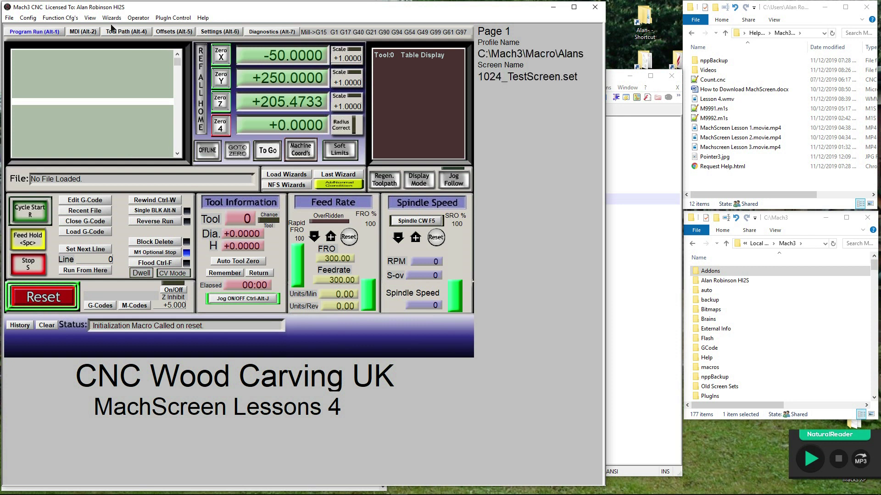
{"action": "left_click", "coordinate": [89, 18]}
{"action": "left_click", "coordinate": [106, 31]}
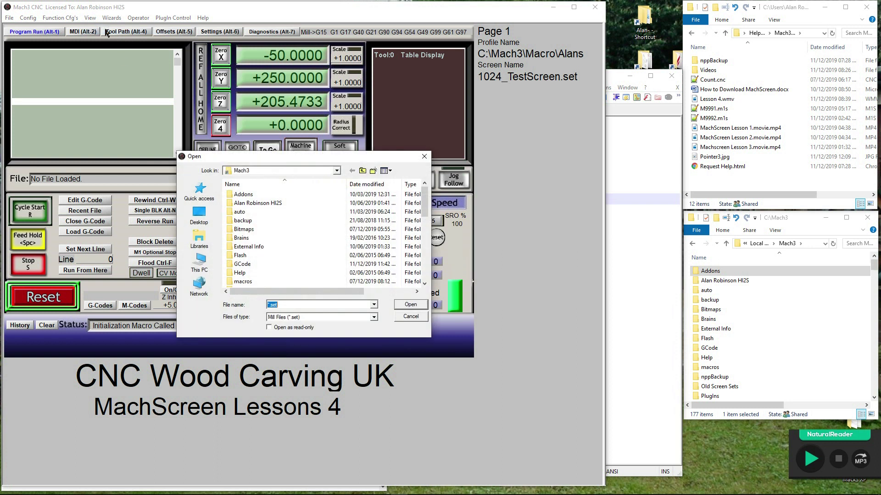
{"action": "scroll", "coordinate": [255, 244], "scroll_direction": "down", "scroll_amount": 1}
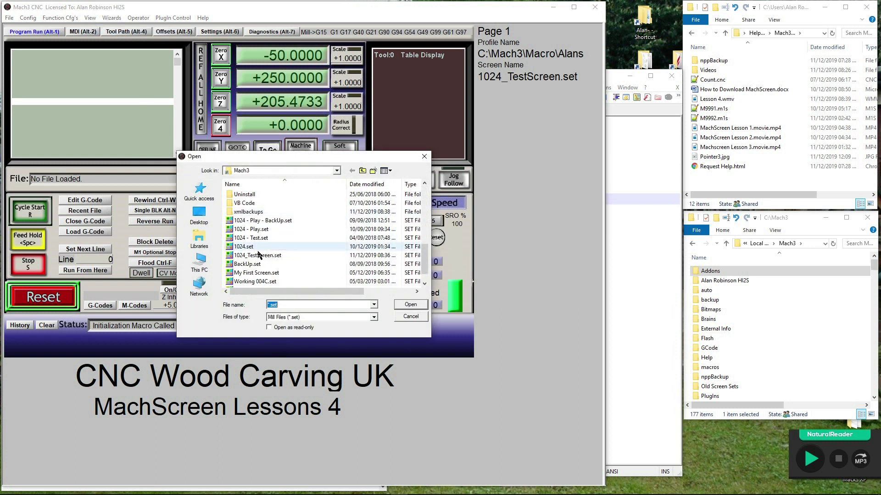
{"action": "left_click", "coordinate": [258, 256]}
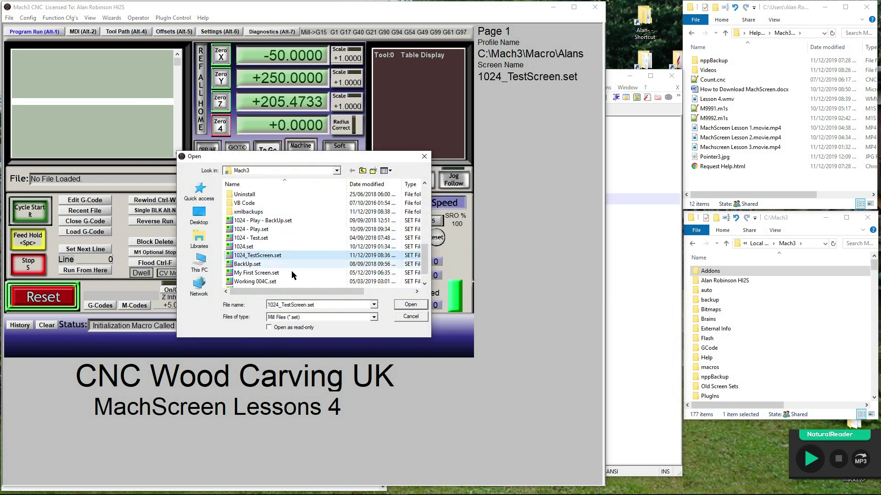
{"action": "left_click", "coordinate": [411, 305]}
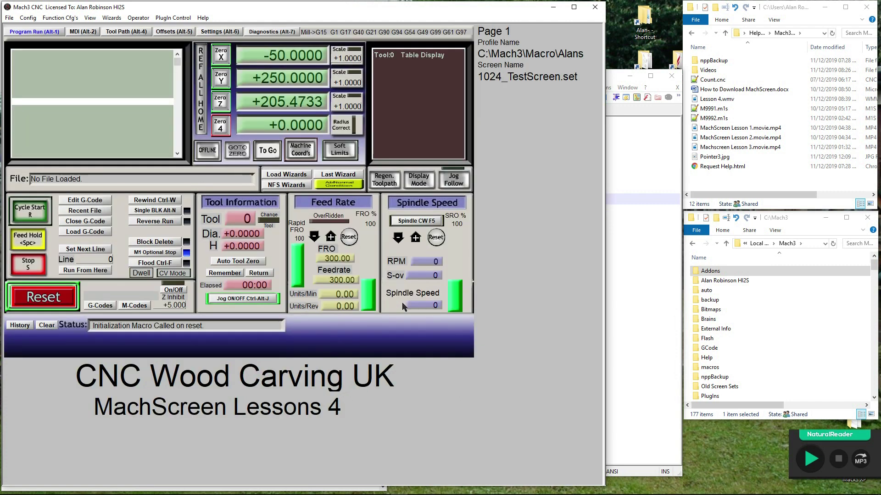
- On the Settings page, open the Click Me button's counter script in the VB Script Editor
{"action": "left_click", "coordinate": [220, 31]}
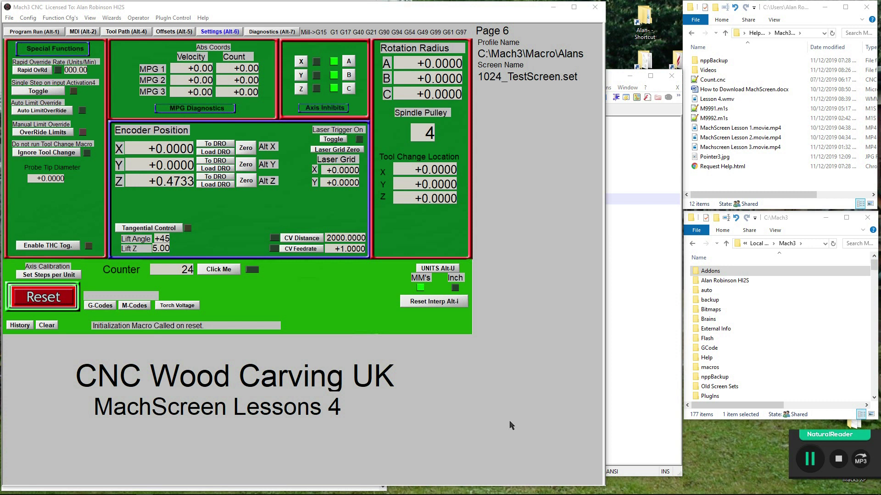
{"action": "left_click", "coordinate": [138, 18]}
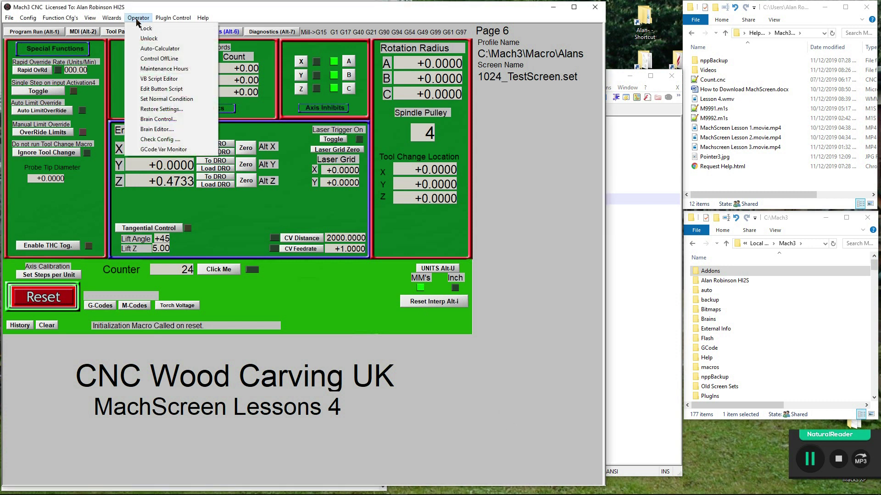
{"action": "left_click", "coordinate": [153, 89]}
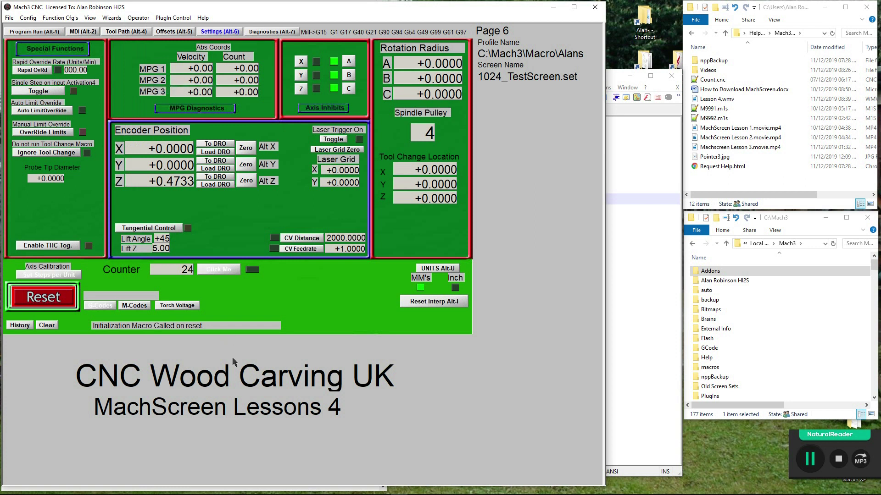
{"action": "left_click", "coordinate": [219, 269]}
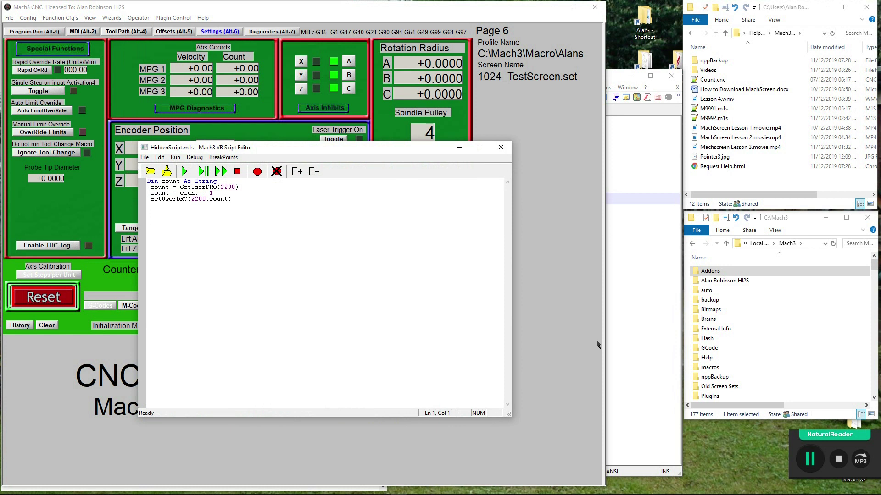
- Have NaturalReader read the If-Then-Else lesson aloud
{"action": "left_click", "coordinate": [809, 463]}
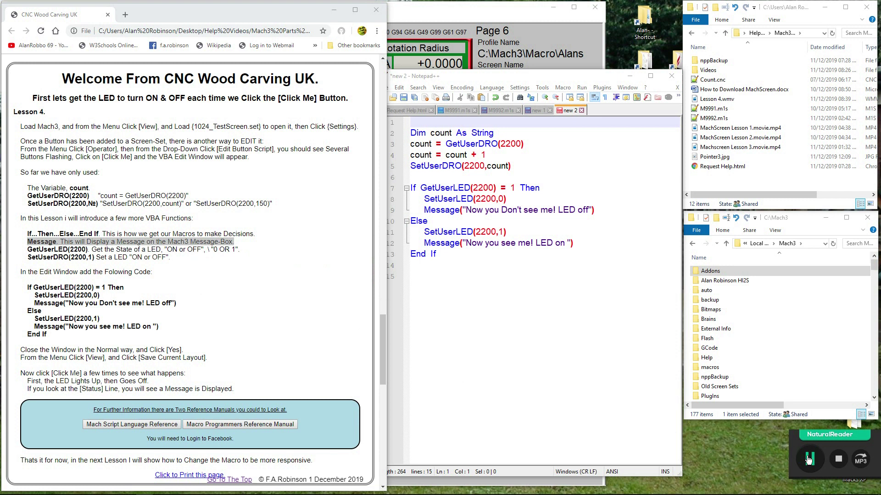
- Pause and resume the read-aloud, then bring Mach3's VB Script Editor back to the front
{"action": "left_click", "coordinate": [809, 460]}
{"action": "left_click", "coordinate": [811, 462]}
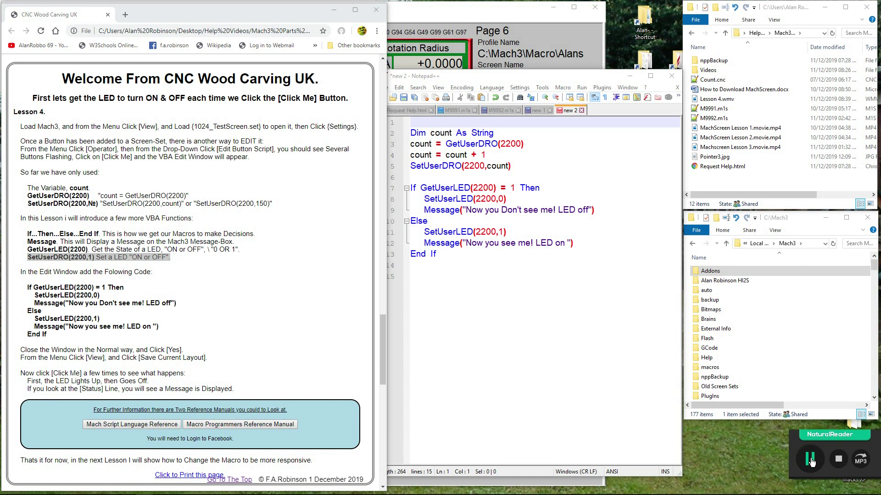
{"action": "left_click", "coordinate": [812, 462]}
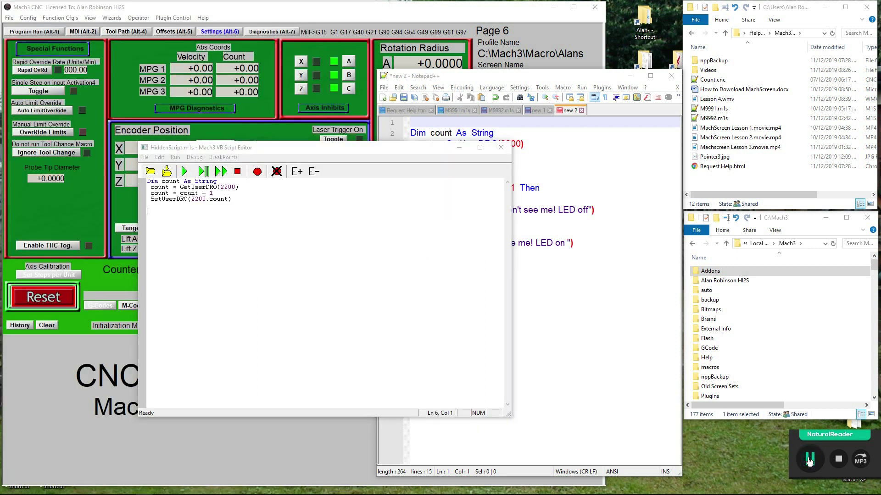
- Paste the If...End If block toggling LED 2200 with on/off messages below the counter code
{"action": "left_click", "coordinate": [207, 227]}
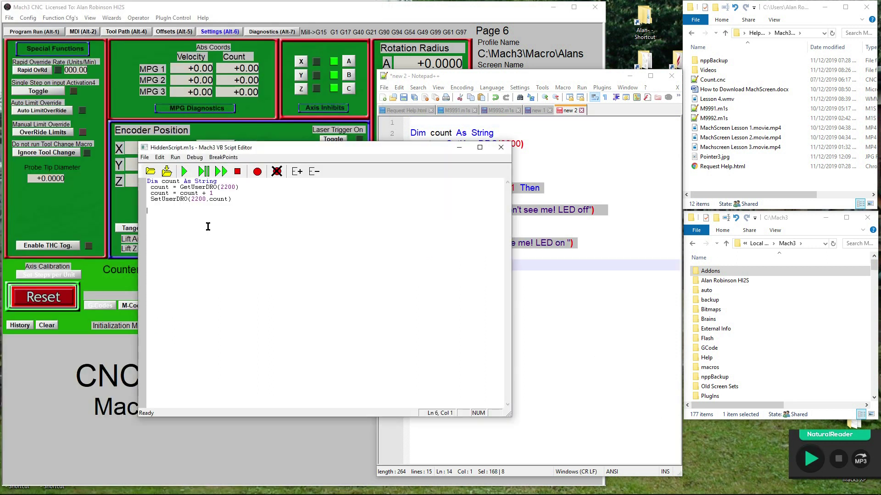
{"action": "right_click", "coordinate": [150, 210]}
{"action": "left_click", "coordinate": [172, 237]}
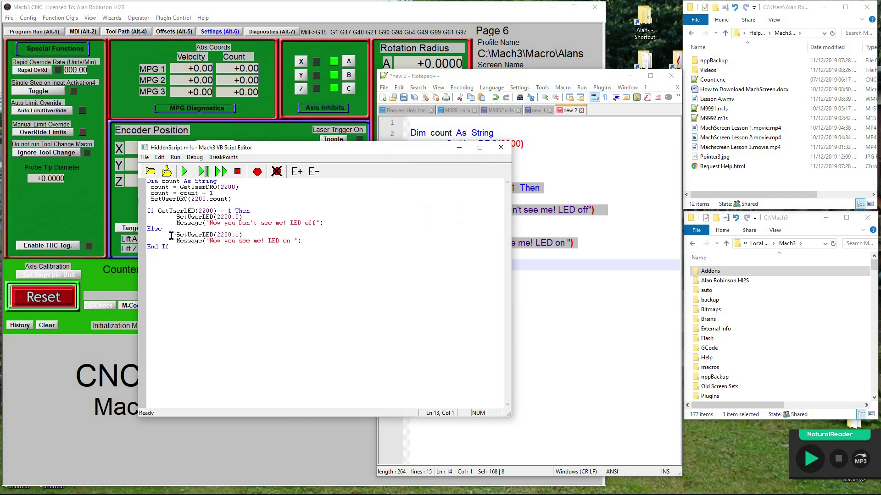
{"action": "left_click", "coordinate": [811, 459]}
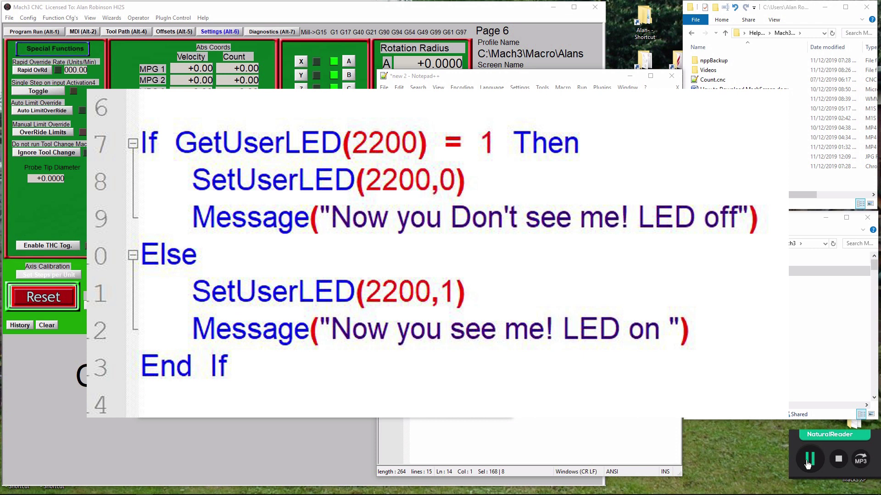
- Save and close the edited Click Me script, then save the current screen layout
{"action": "left_click", "coordinate": [809, 462]}
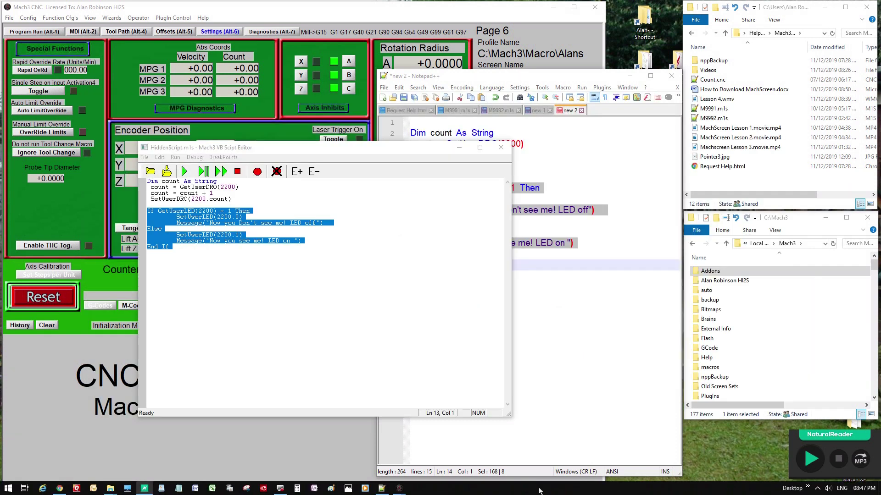
{"action": "left_click", "coordinate": [811, 460]}
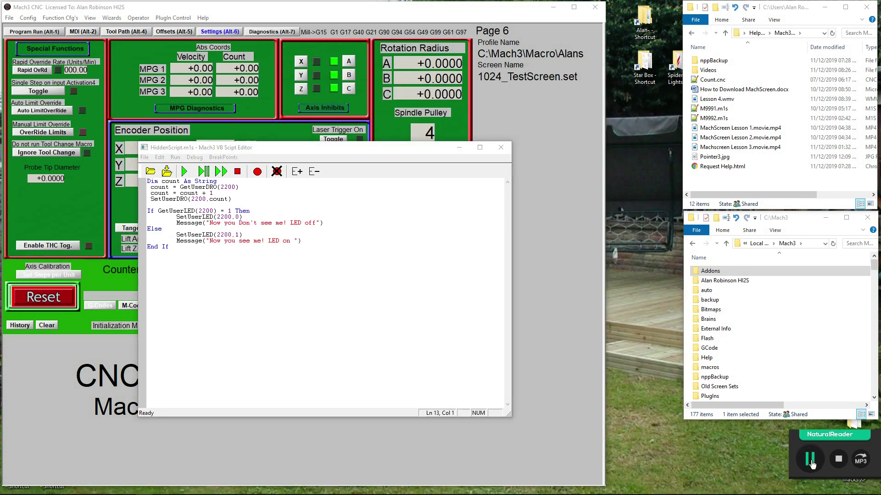
{"action": "left_click", "coordinate": [503, 149]}
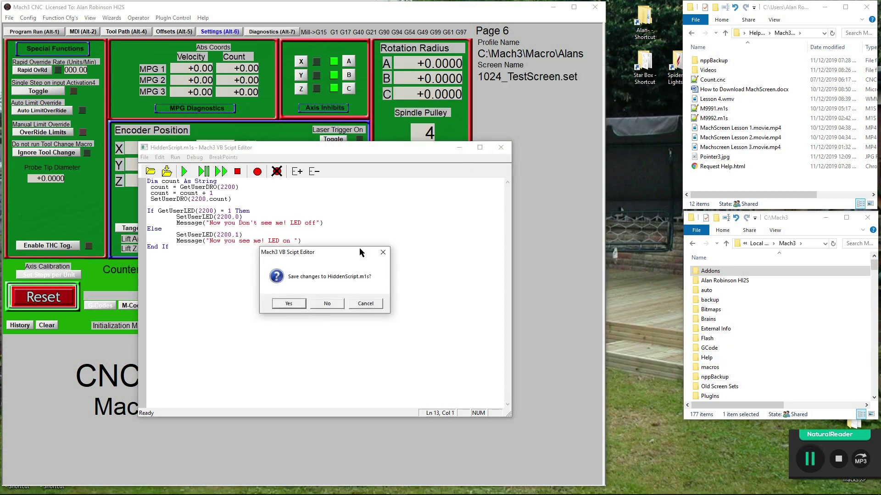
{"action": "left_click", "coordinate": [287, 305]}
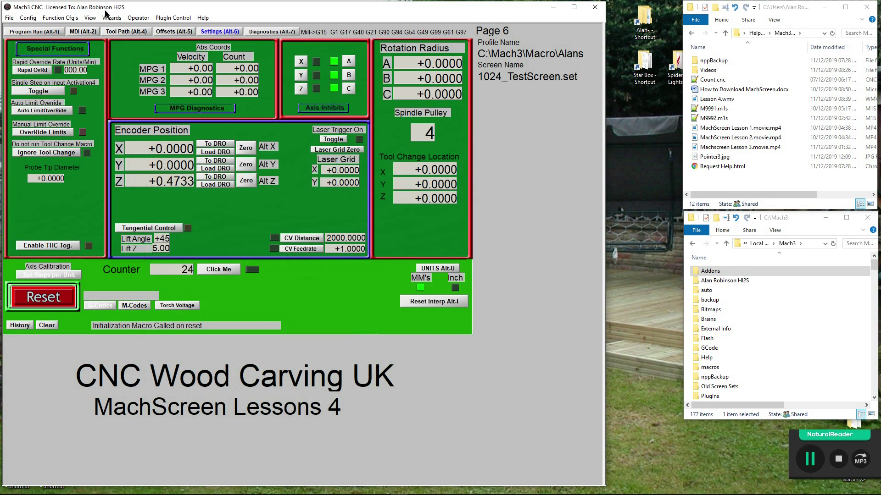
{"action": "left_click", "coordinate": [91, 18]}
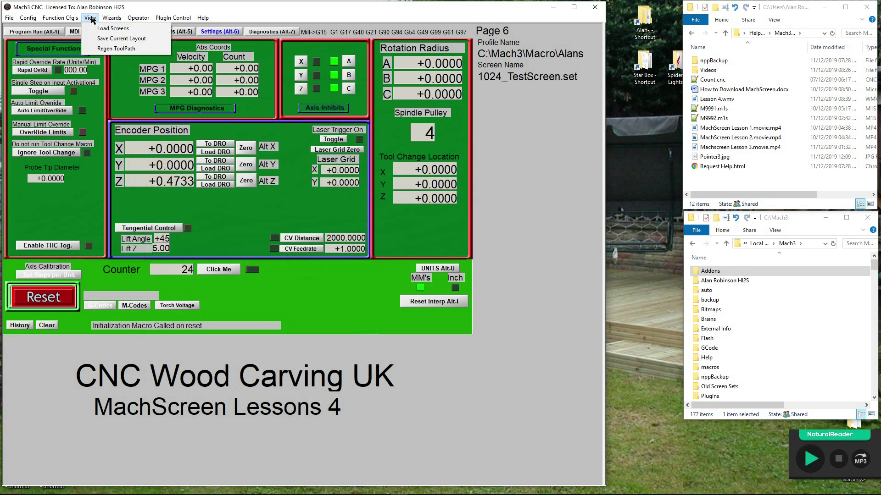
{"action": "left_click", "coordinate": [111, 38]}
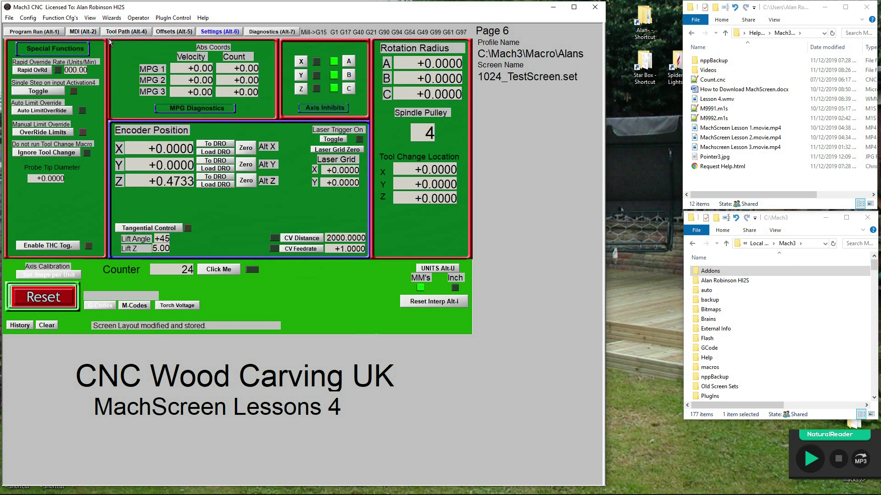
- Run Click Me repeatedly until the counter reaches 44, with the LED and messages alternating on/off
{"action": "left_click", "coordinate": [811, 459]}
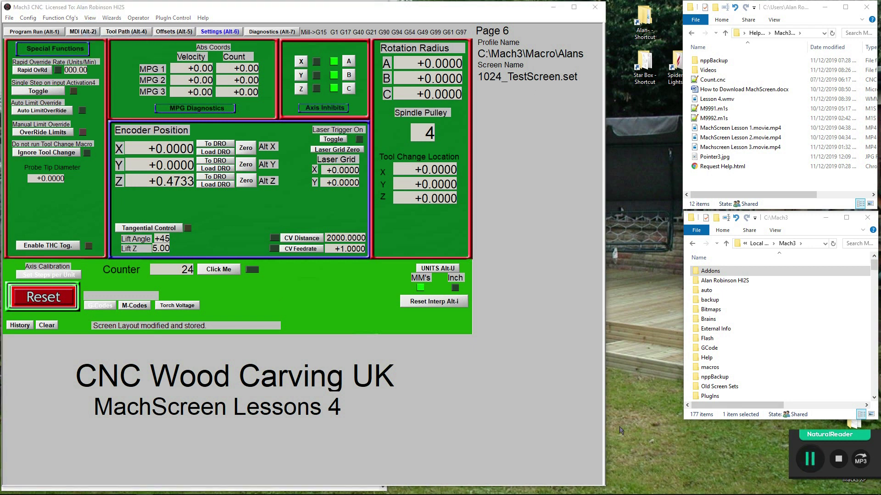
{"action": "left_click", "coordinate": [218, 268]}
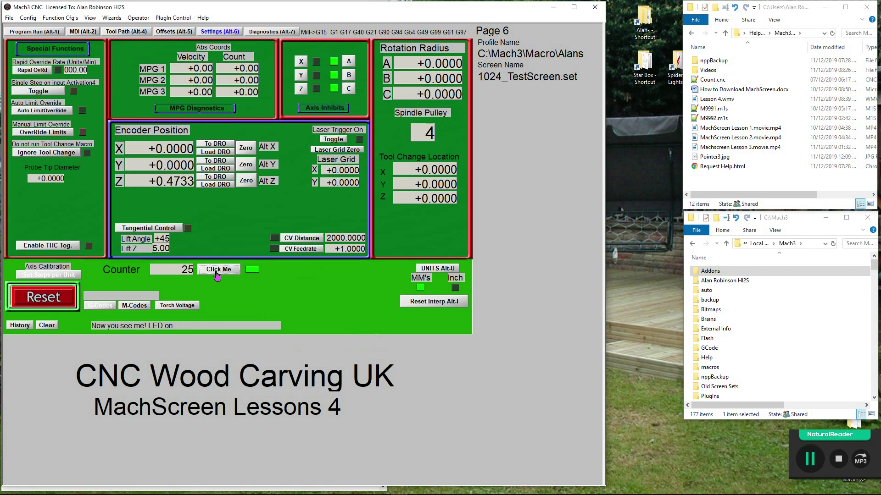
{"action": "left_click", "coordinate": [218, 269]}
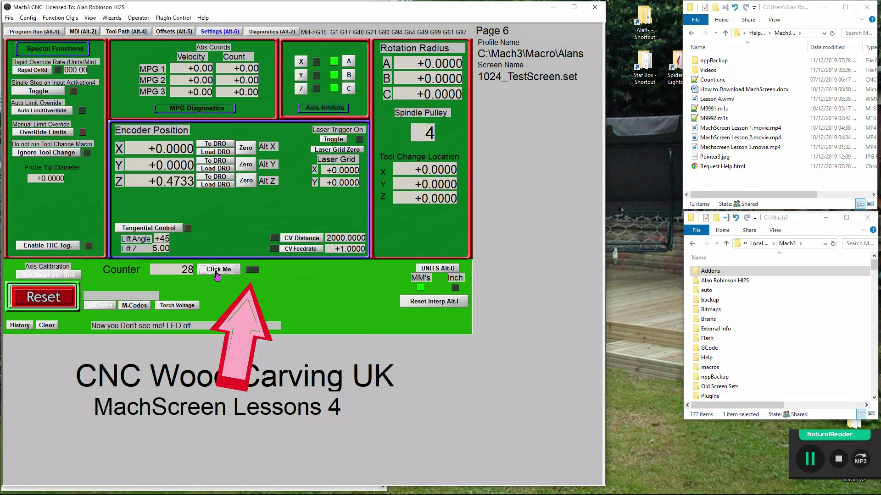
{"action": "left_click", "coordinate": [218, 271]}
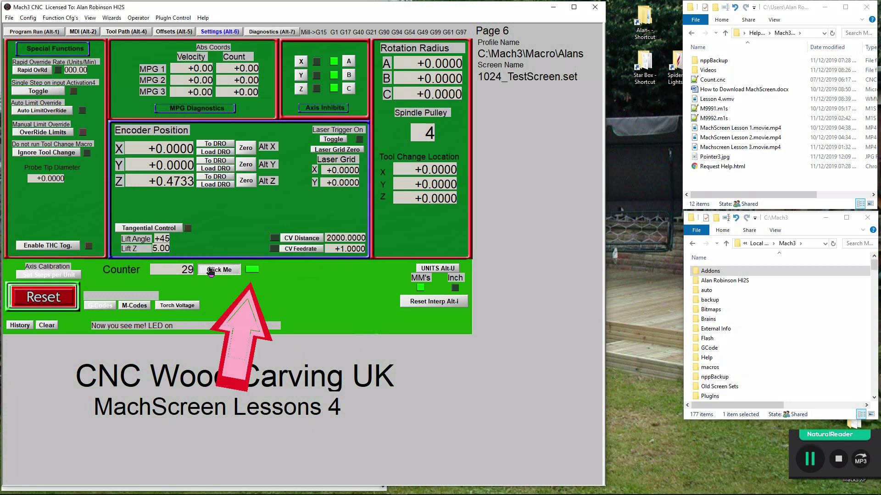
{"action": "left_click", "coordinate": [218, 271]}
{"action": "left_click", "coordinate": [218, 271]}
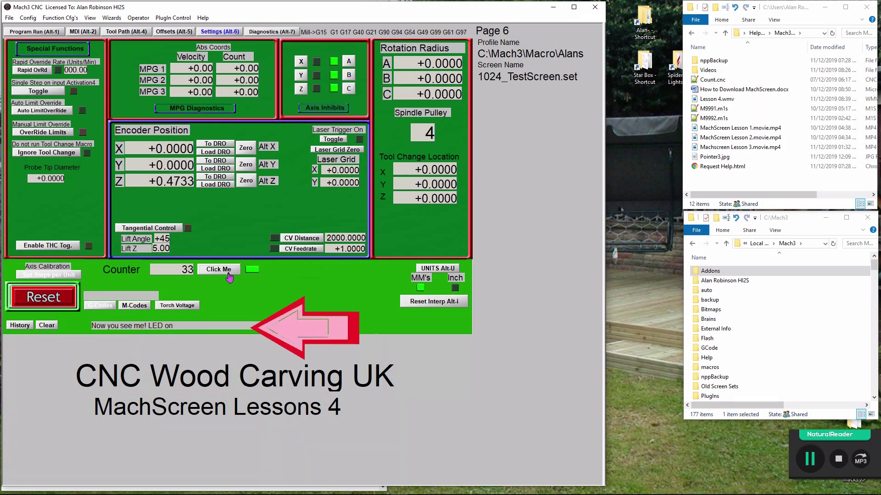
{"action": "left_click", "coordinate": [227, 275]}
{"action": "left_click", "coordinate": [225, 275]}
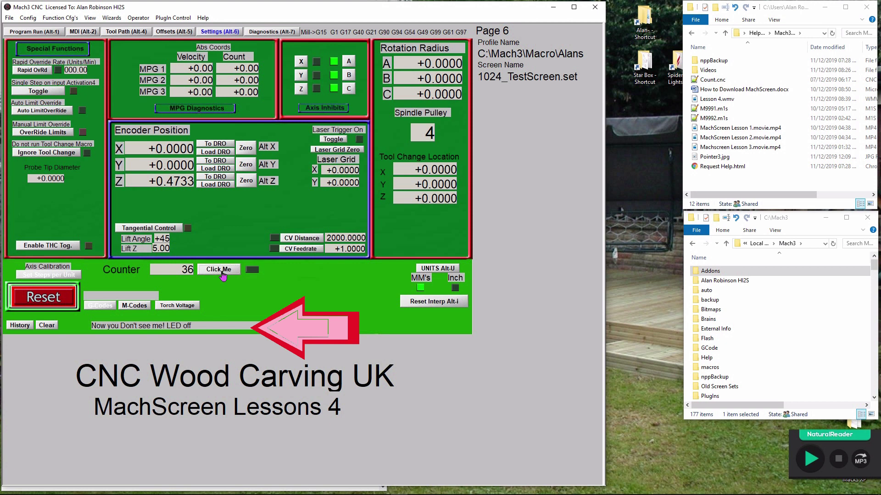
{"action": "left_click", "coordinate": [223, 274]}
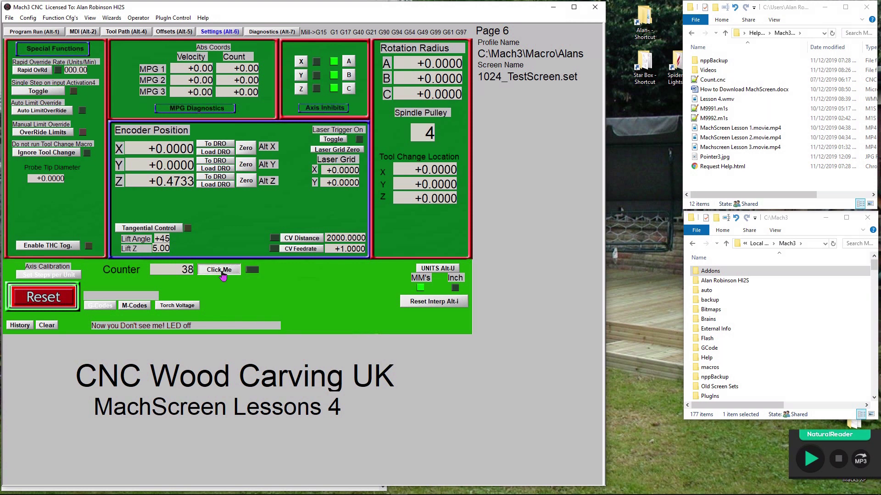
{"action": "left_click", "coordinate": [223, 274]}
{"action": "left_click", "coordinate": [222, 274]}
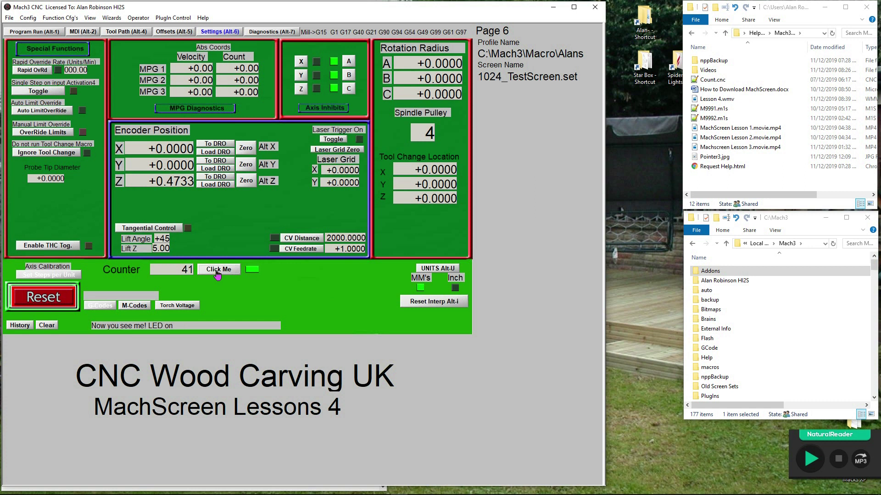
{"action": "left_click", "coordinate": [219, 273]}
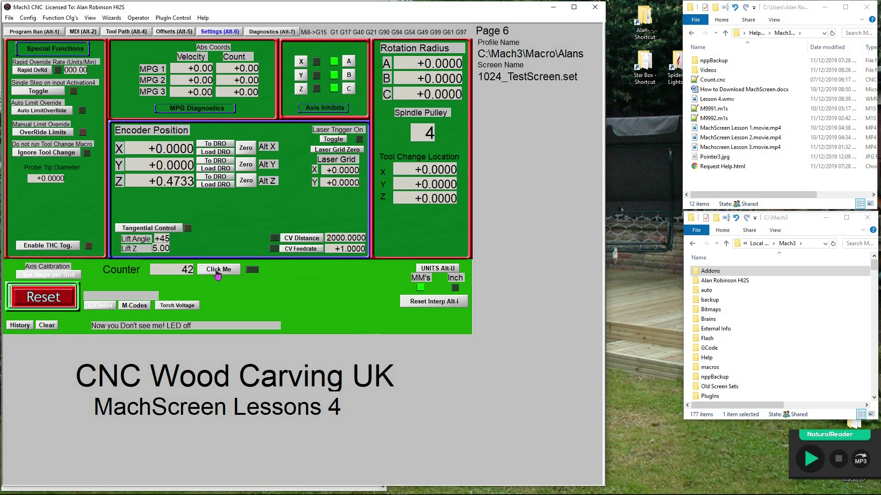
{"action": "left_click", "coordinate": [218, 274]}
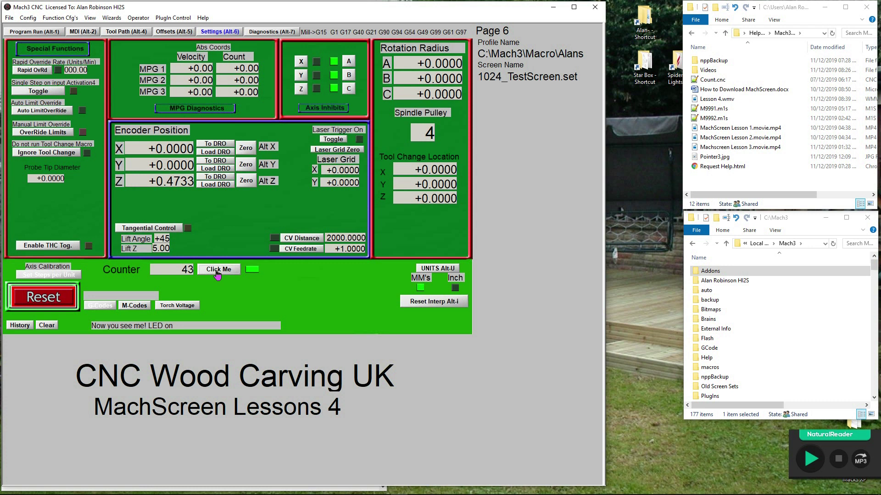
{"action": "left_click", "coordinate": [218, 274]}
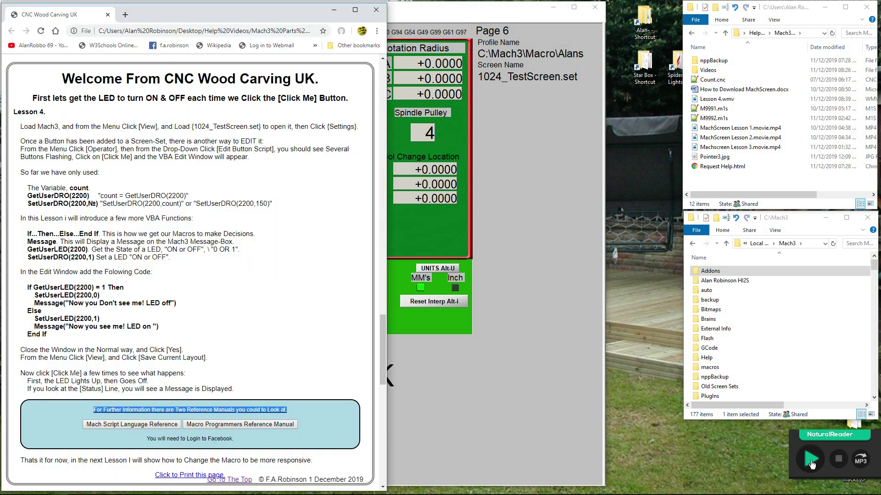
- View the Mach Script Language Reference Facebook post, then go back to the lesson page
{"action": "left_click", "coordinate": [811, 462]}
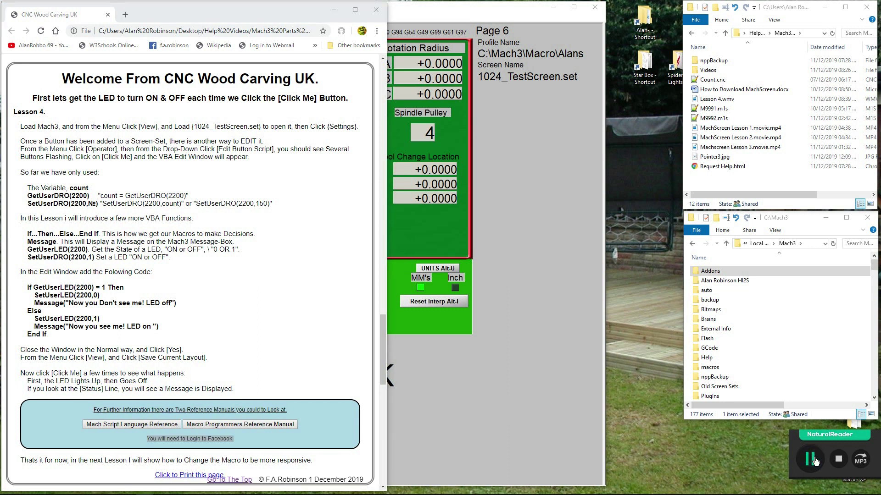
{"action": "left_click", "coordinate": [814, 460]}
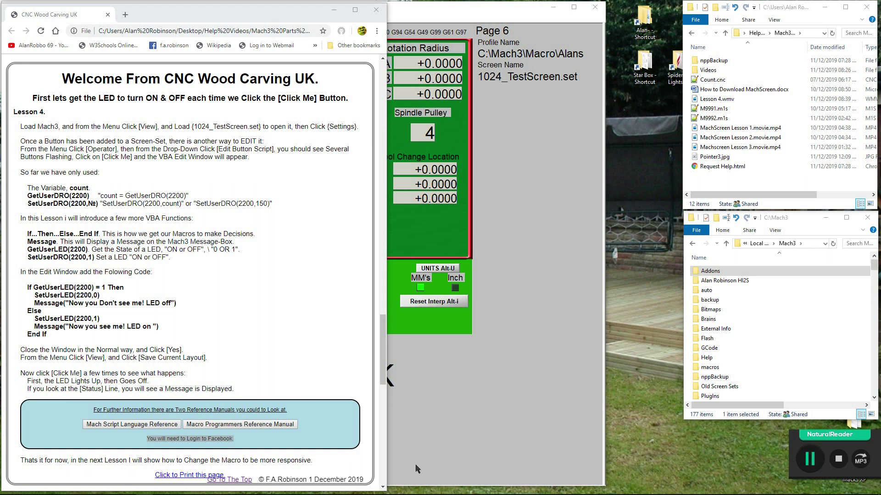
{"action": "left_click", "coordinate": [122, 428]}
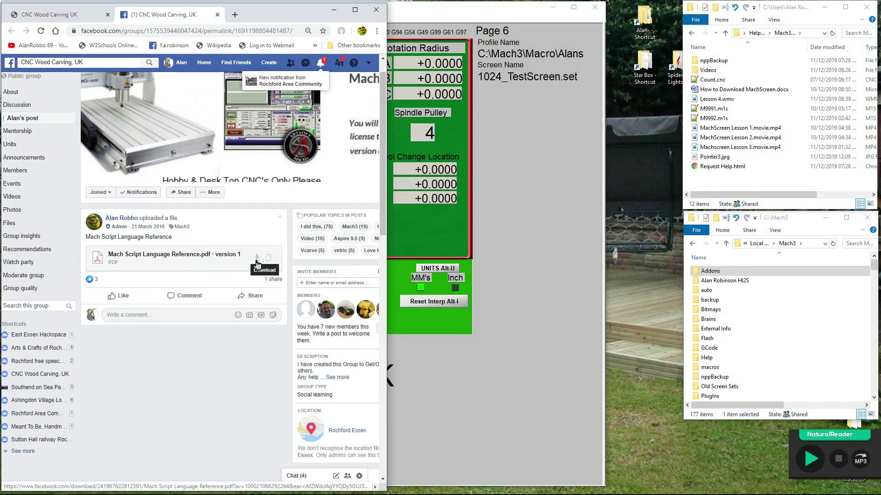
{"action": "left_click", "coordinate": [43, 17]}
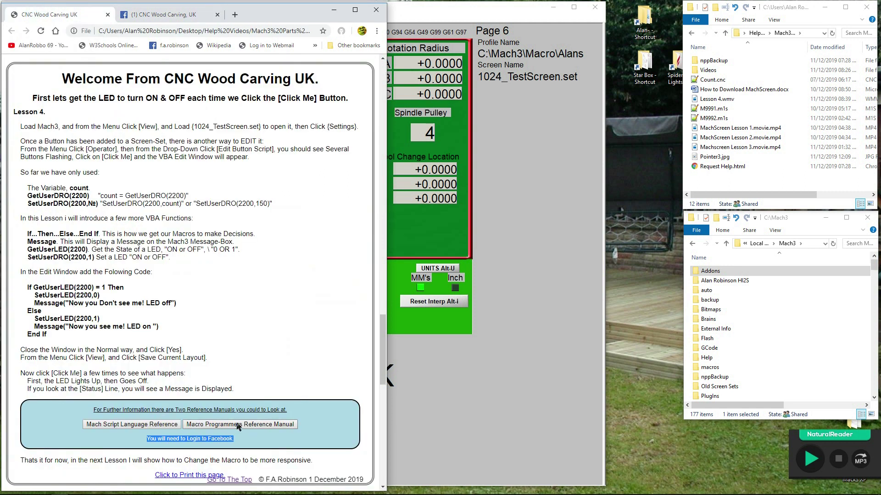
- View the Macro Programmers Reference Manual post, then go back to the Lesson 4 page
{"action": "left_click", "coordinate": [238, 425]}
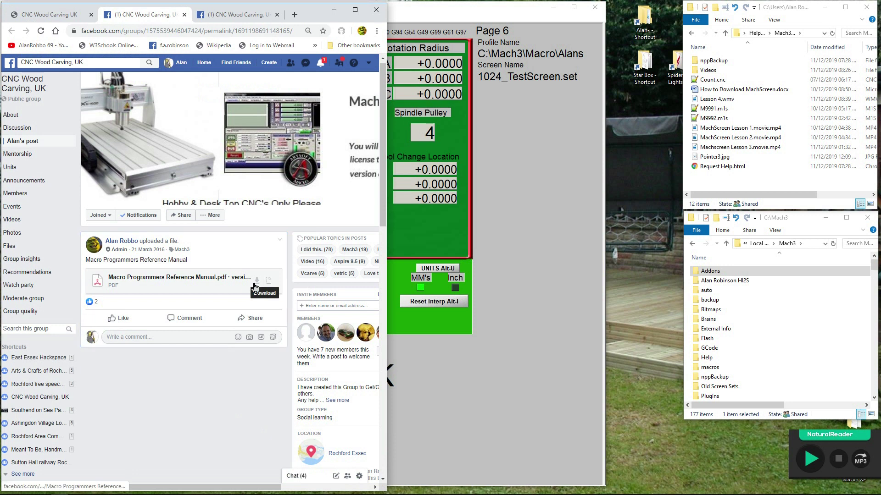
{"action": "left_click", "coordinate": [37, 14]}
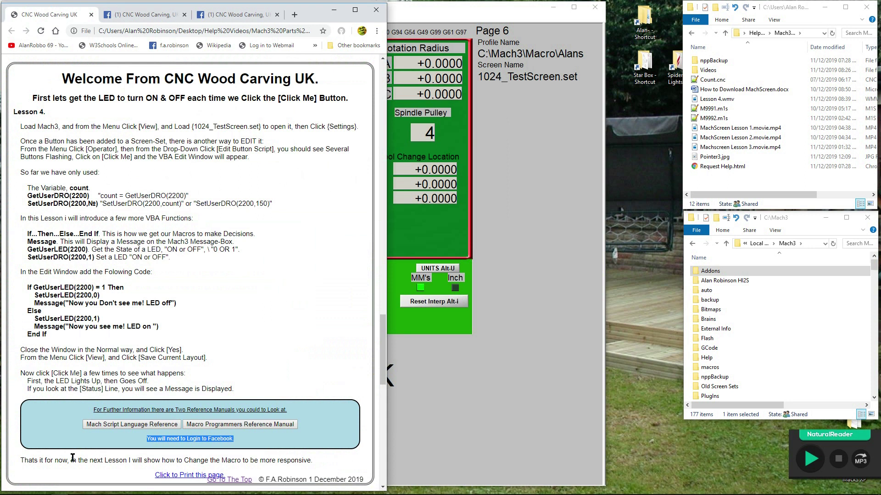
{"action": "left_click", "coordinate": [811, 461]}
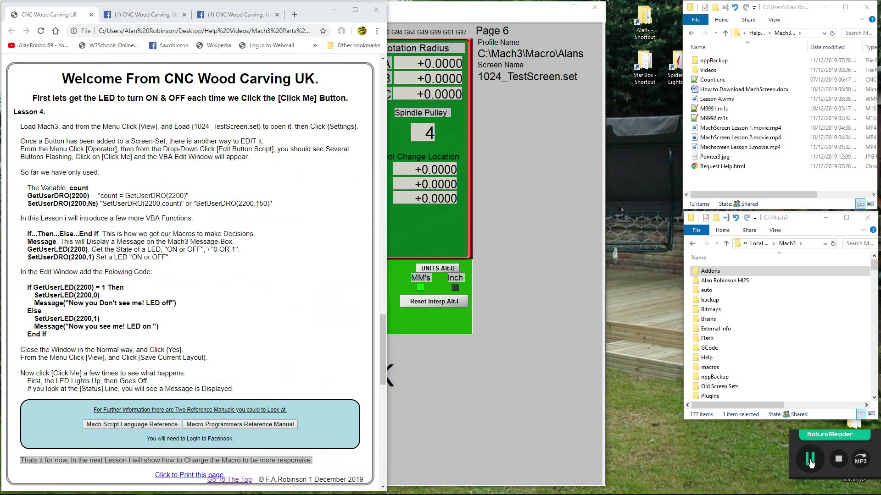